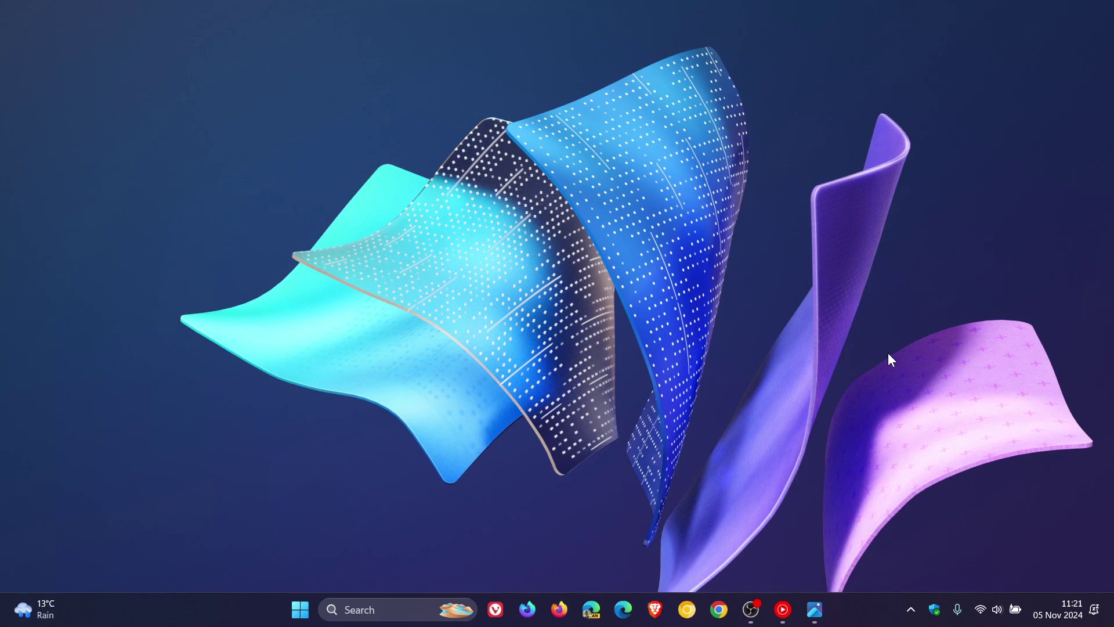
Step: View the xbkb.png keyboard screenshot in Photos, then minimize it to reveal the desktop
left_click(818, 609)
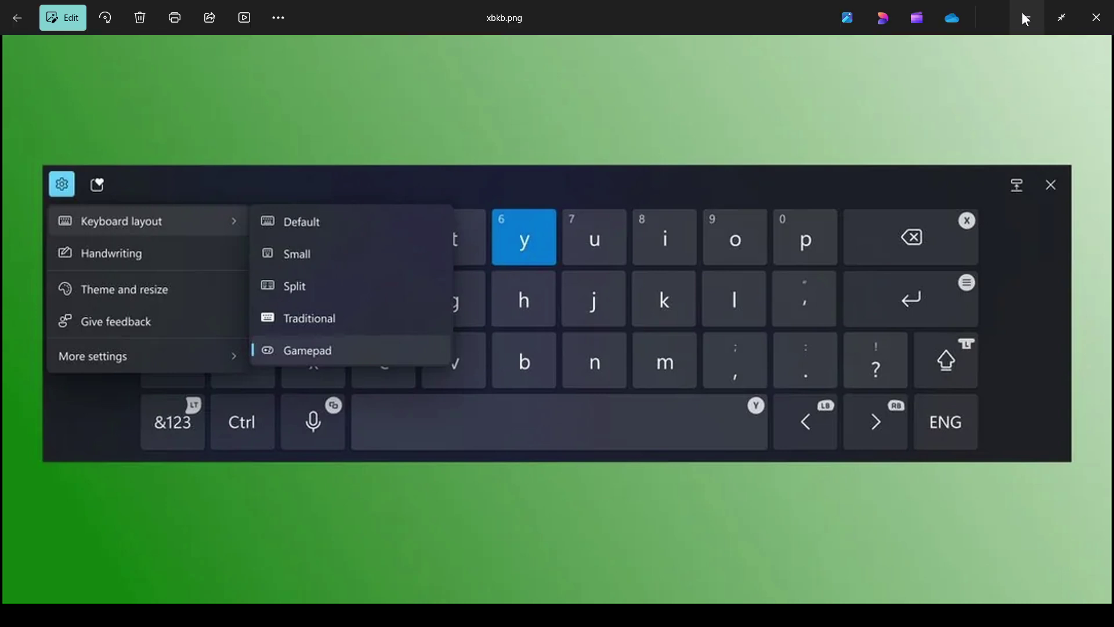
left_click(1022, 12)
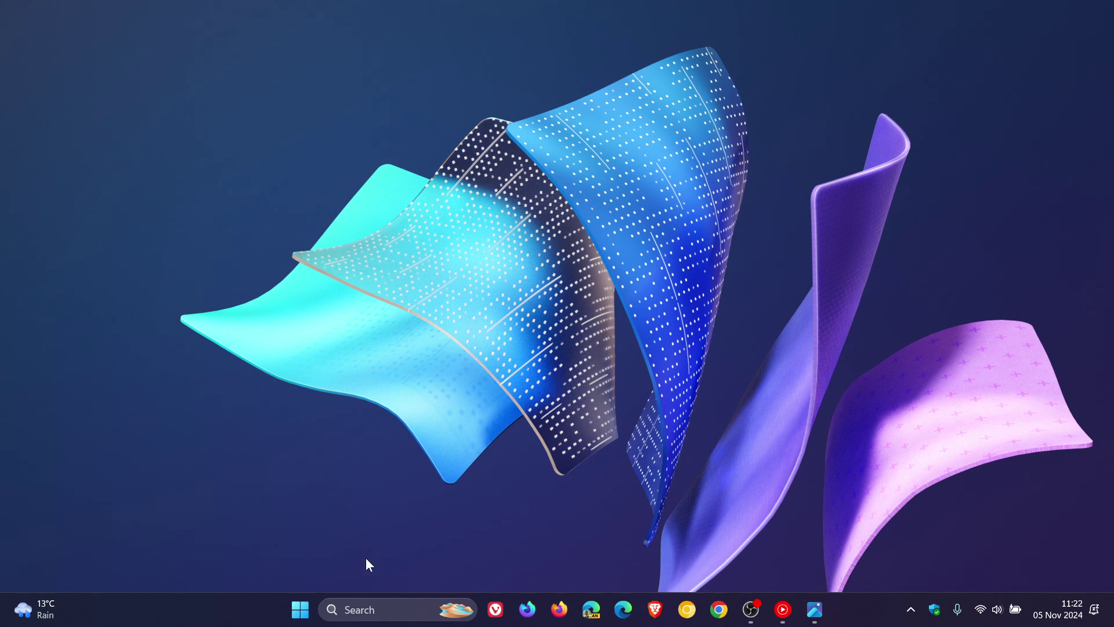
left_click(302, 612)
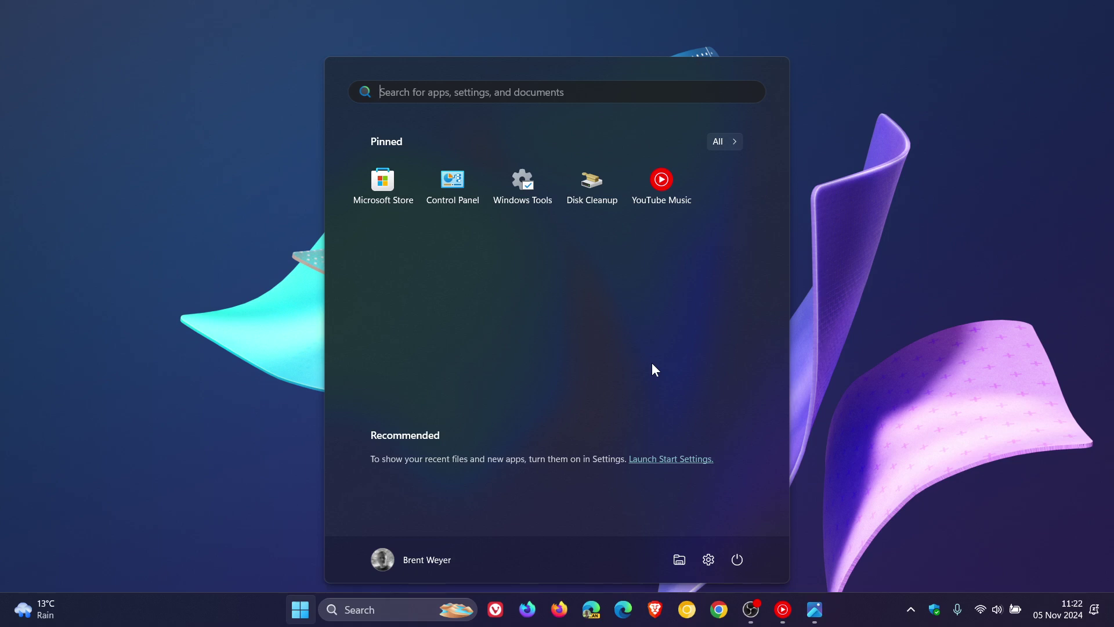
left_click(723, 141)
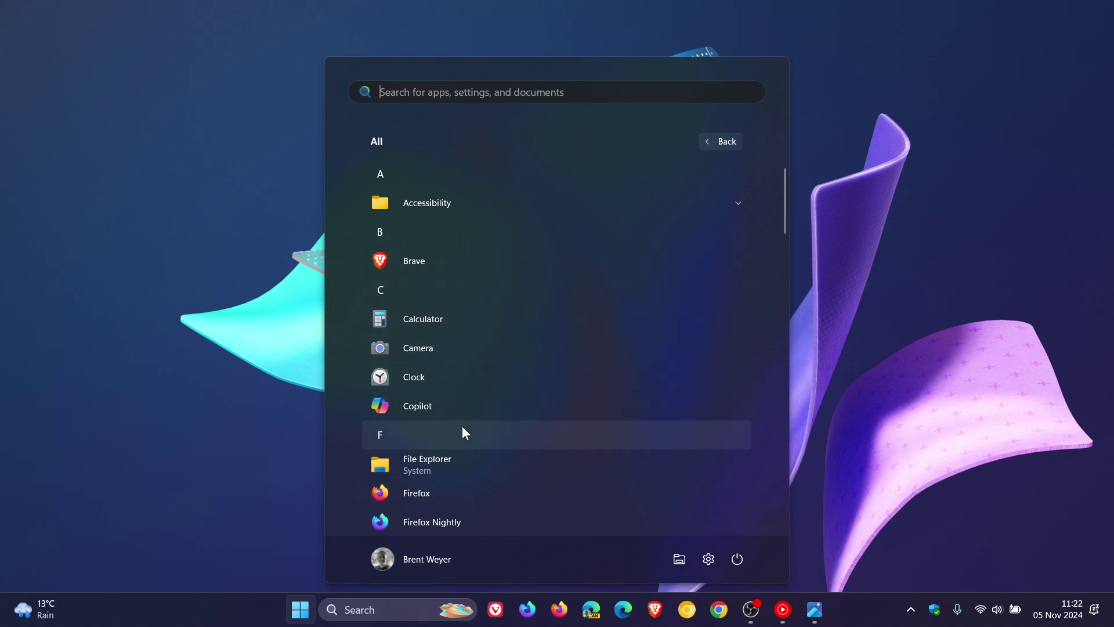
left_click(720, 141)
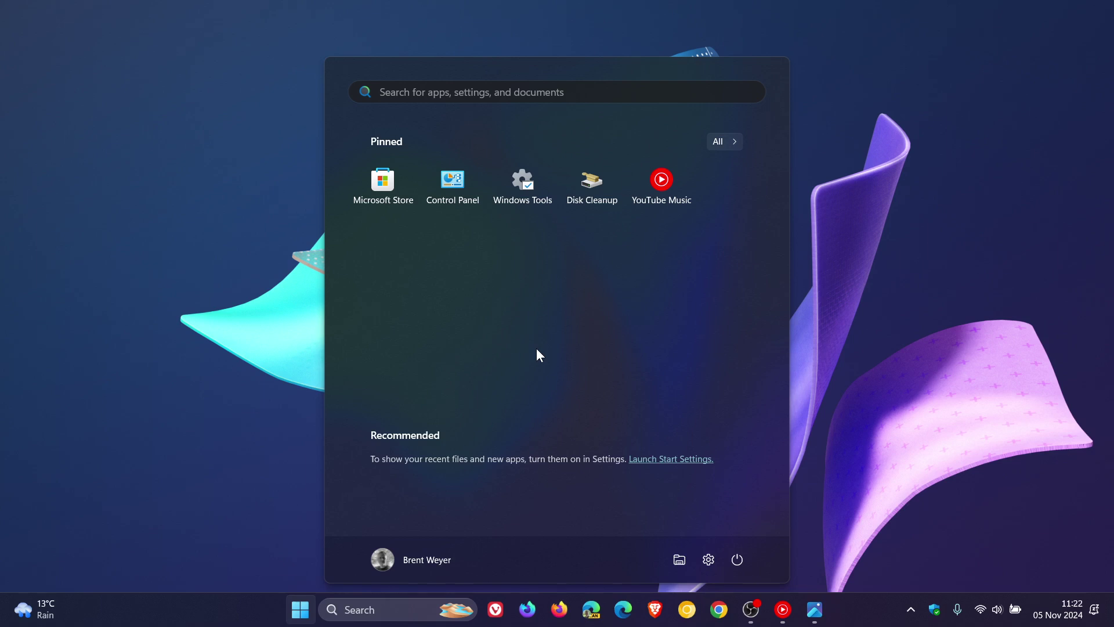
right_click(522, 199)
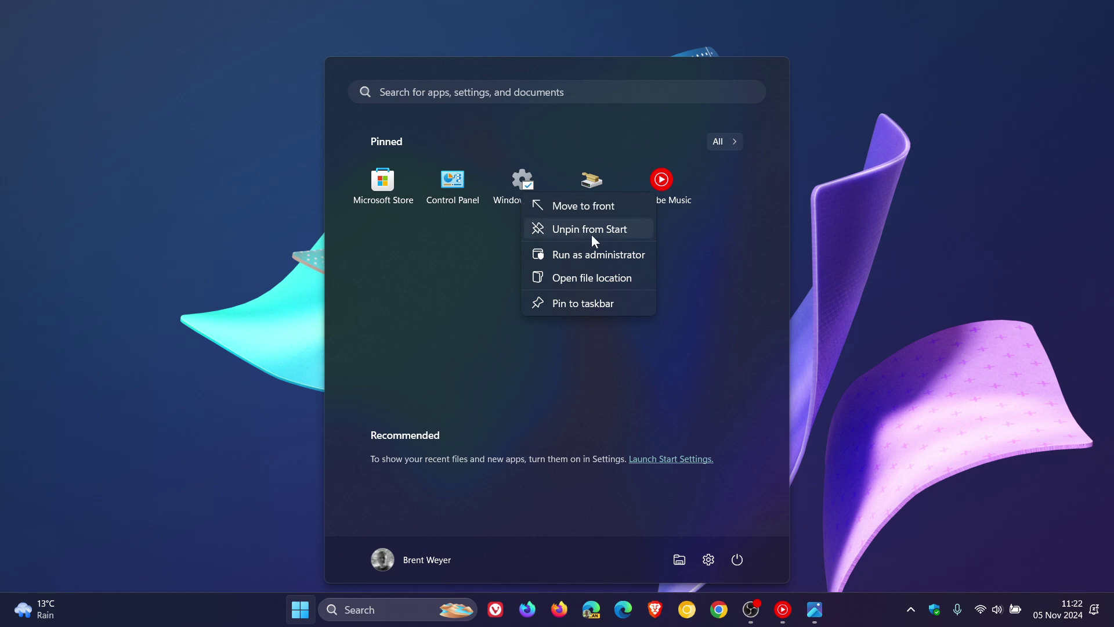
left_click(756, 241)
left_click(903, 209)
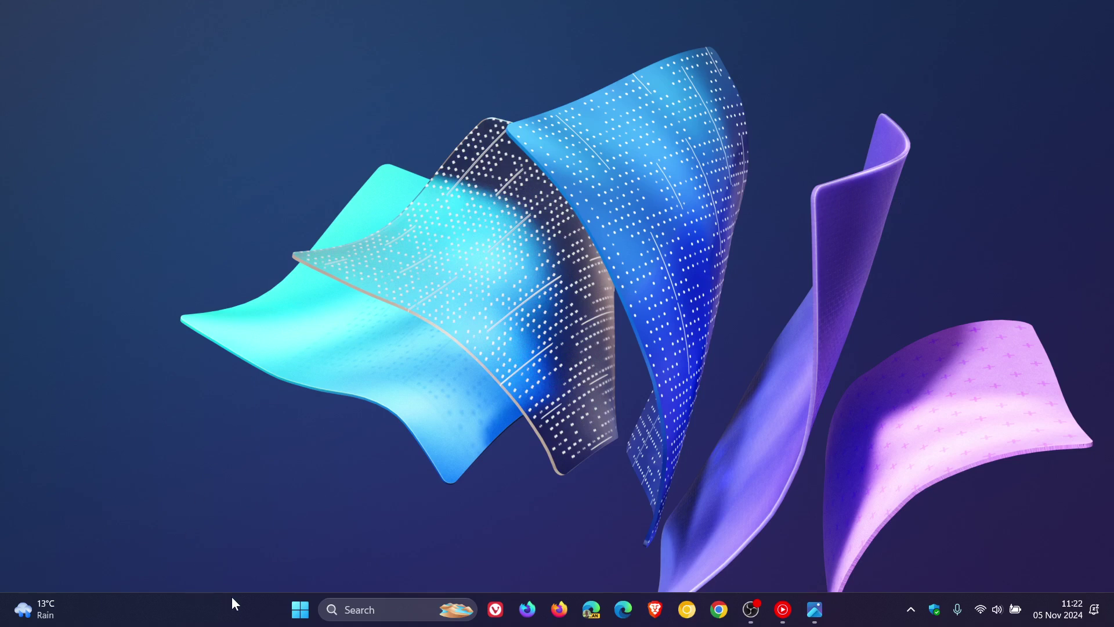
left_click(300, 609)
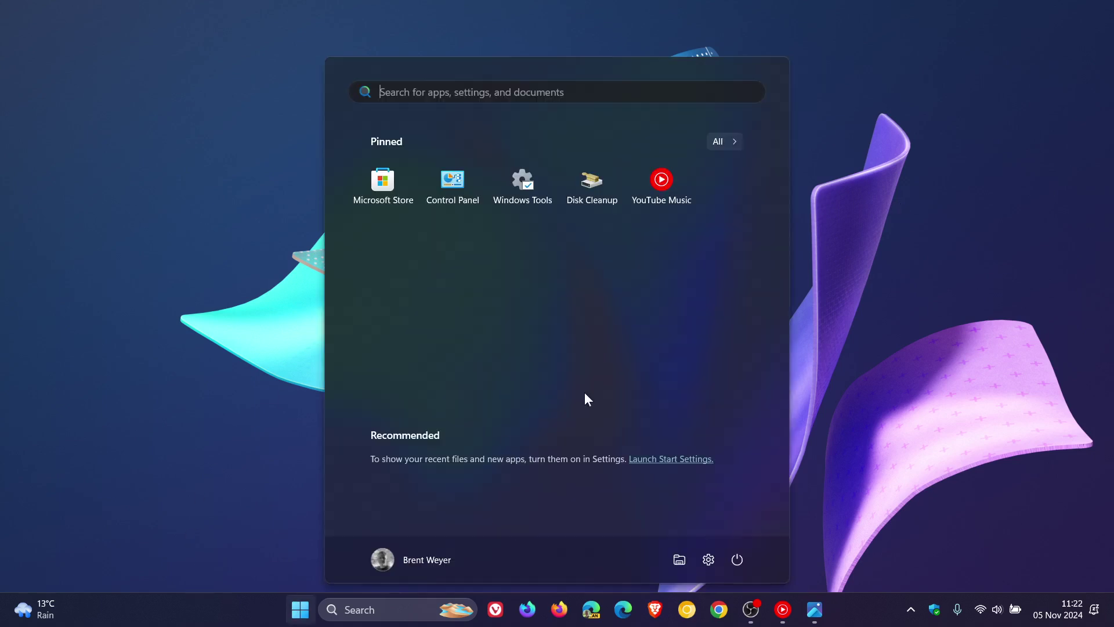
left_click(679, 560)
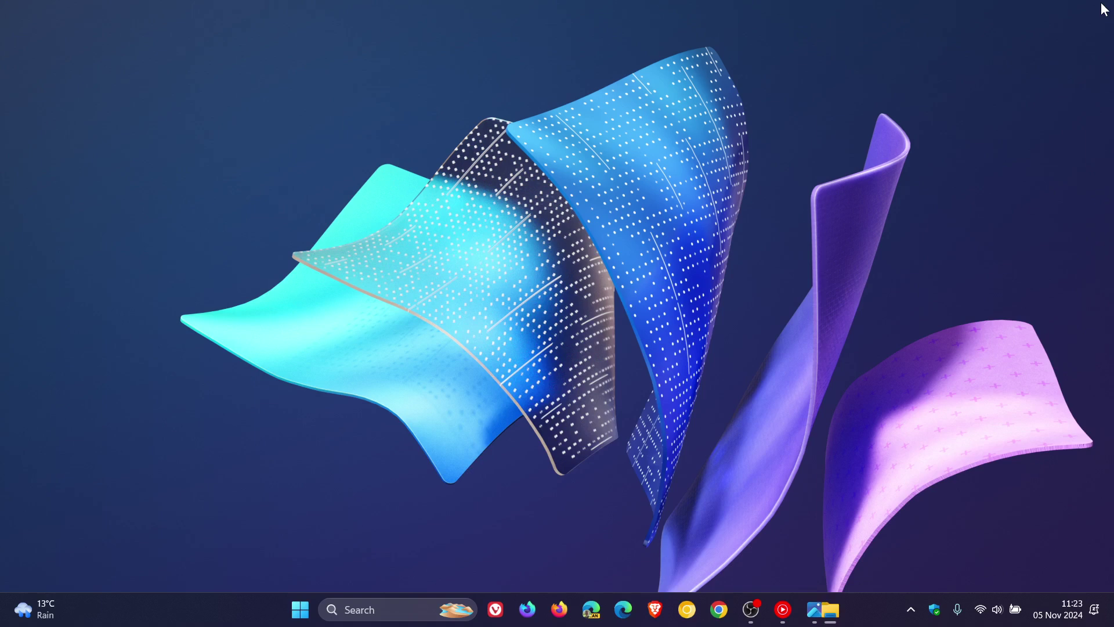
left_click(1096, 10)
Step: From the taskbar menu, open Taskbar settings, expand Taskbar behaviors, and enable Automatically hide the taskbar
right_click(249, 619)
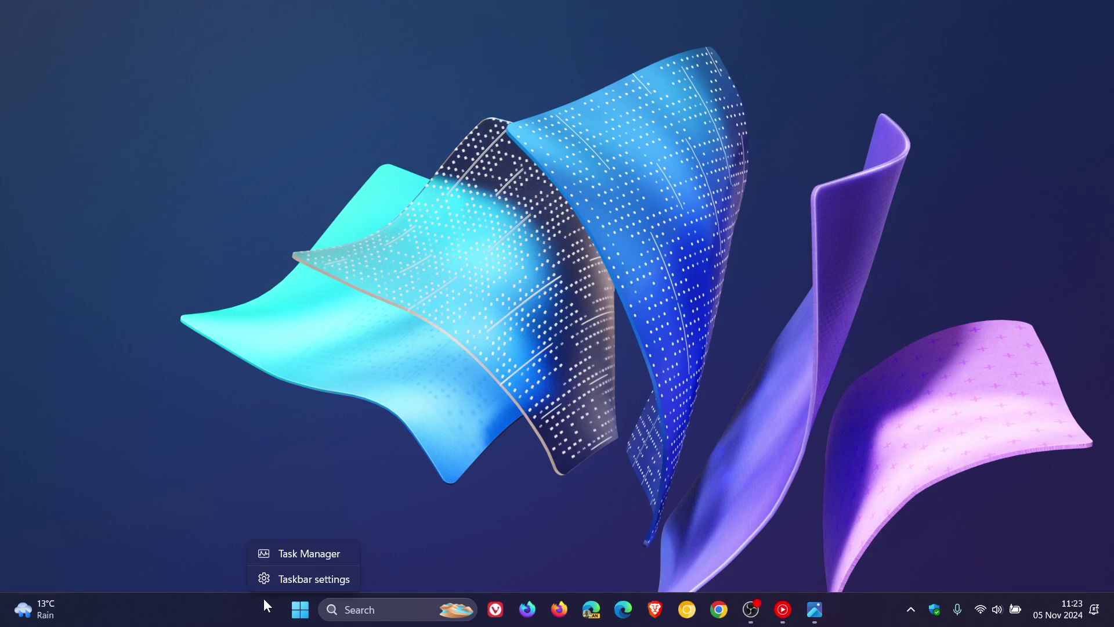
left_click(306, 582)
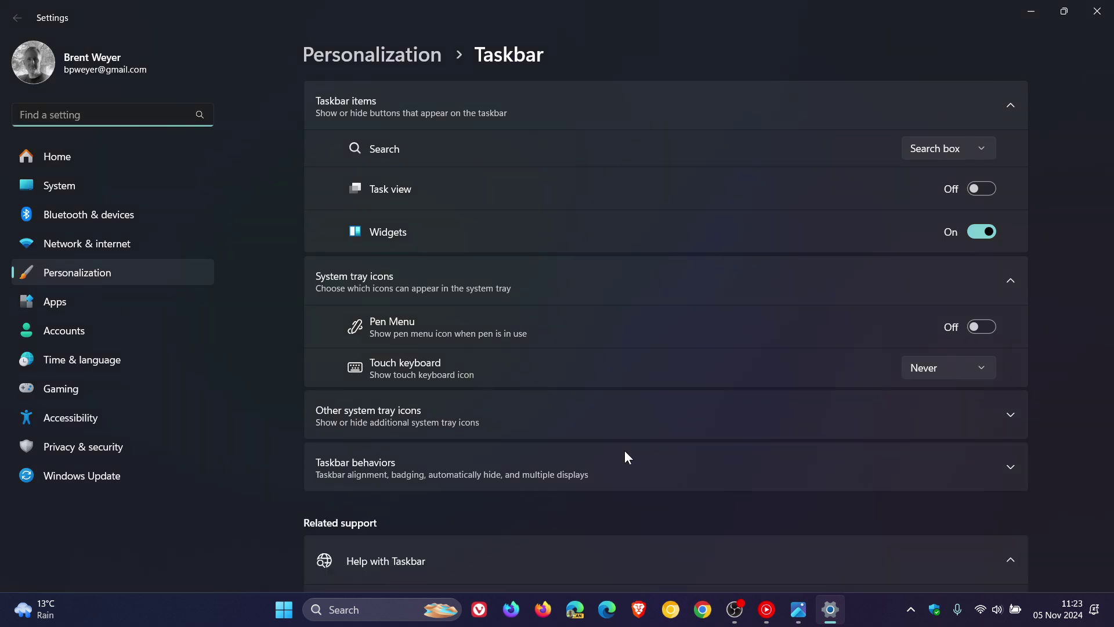
left_click(633, 453)
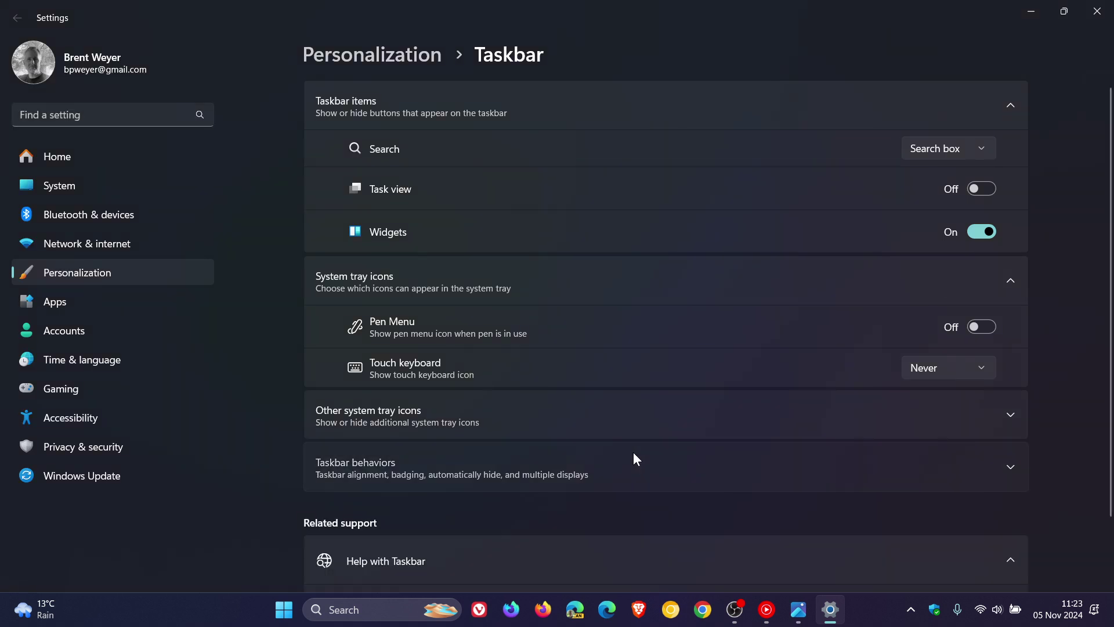
scroll(524, 428, "down", 2)
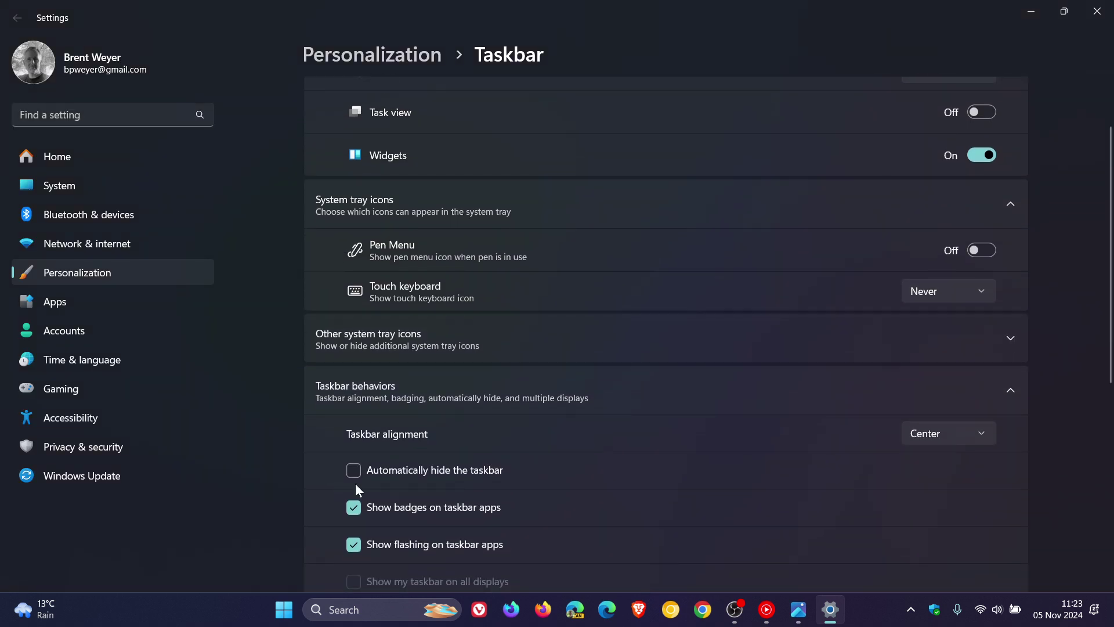
left_click(352, 472)
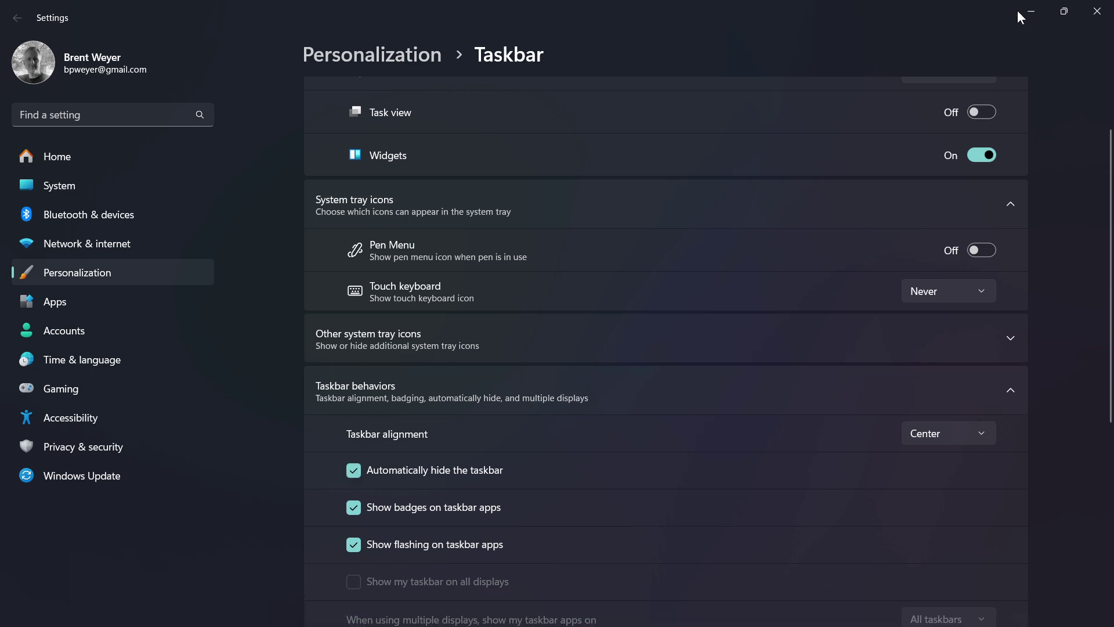
left_click(1038, 5)
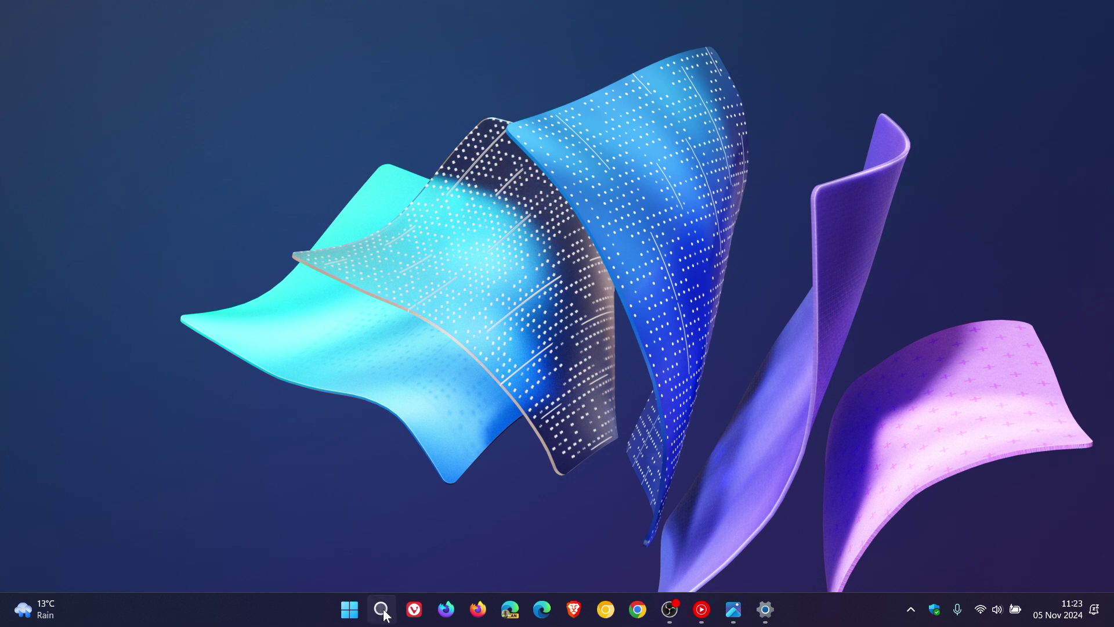
Step: Turn Automatically hide the taskbar back off and minimize Settings to check the taskbar
left_click(766, 609)
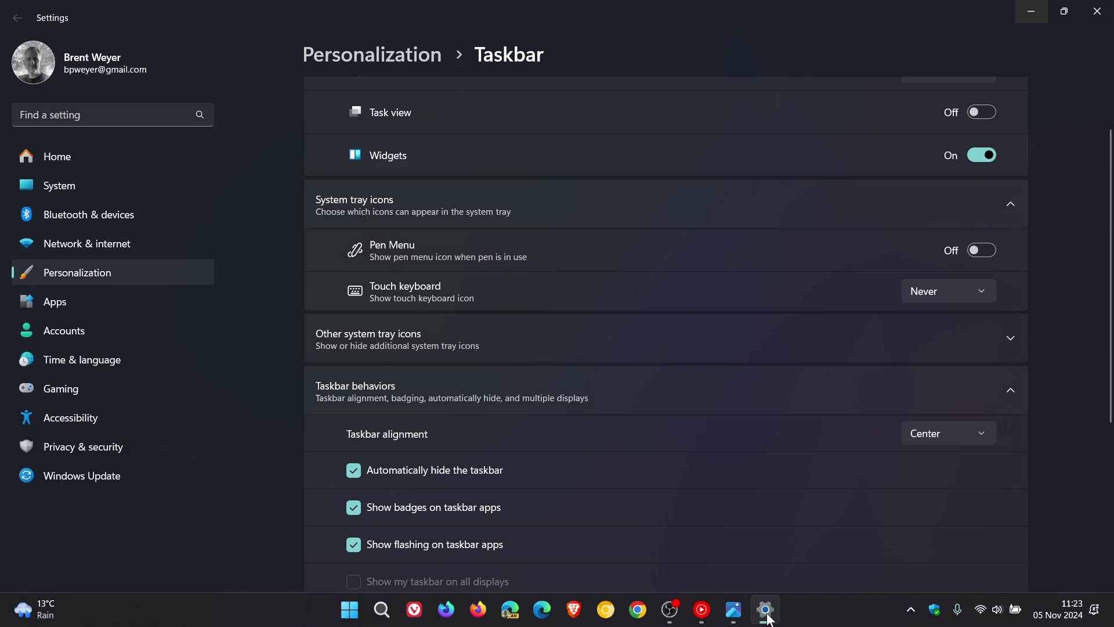
left_click(353, 469)
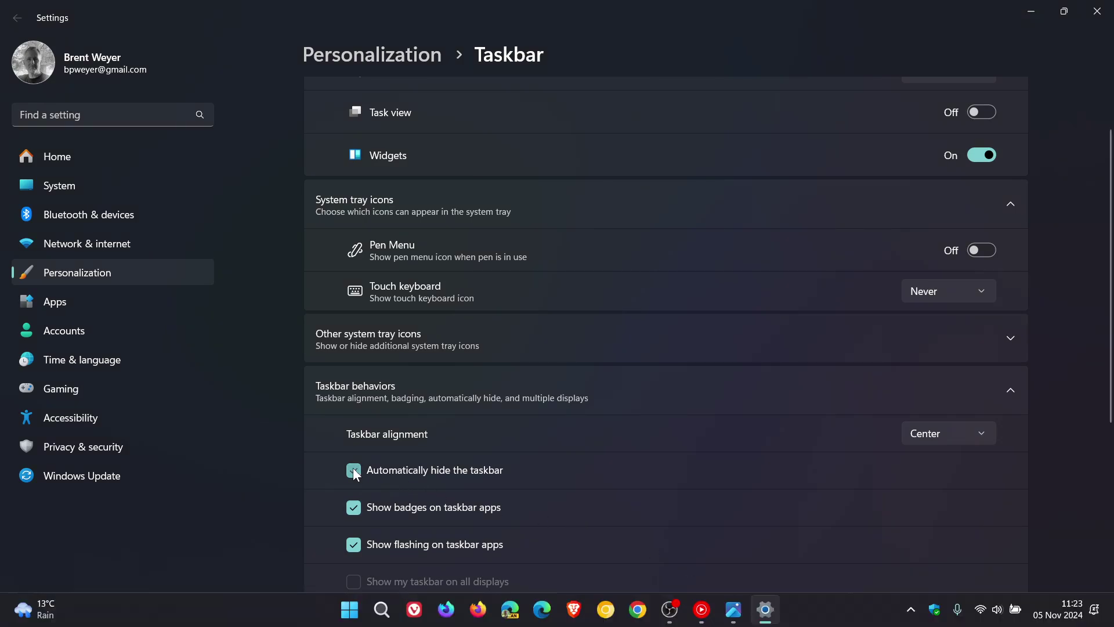
left_click(1029, 11)
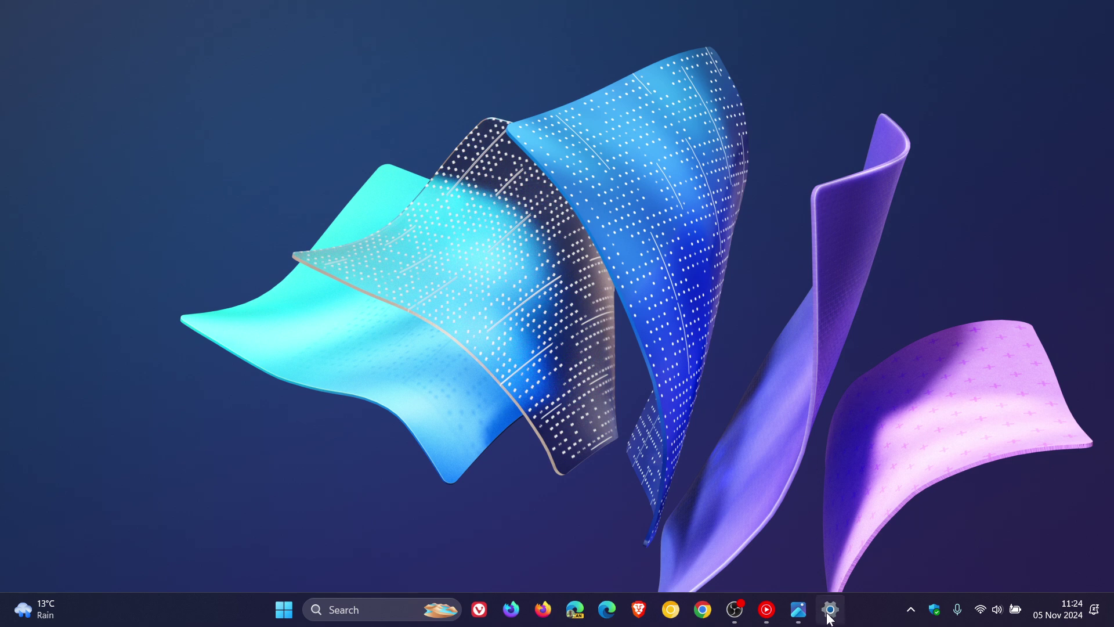
mouse_move(830, 610)
Step: Set Taskbar alignment to Left and minimize Settings to view the left-aligned taskbar
left_click(830, 609)
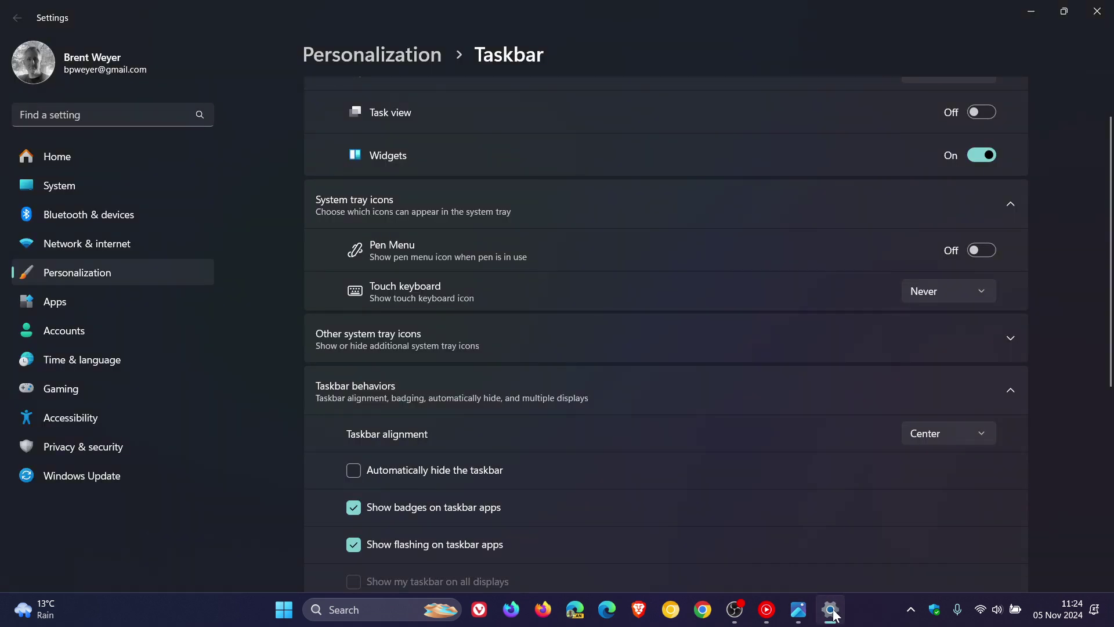
left_click(921, 440)
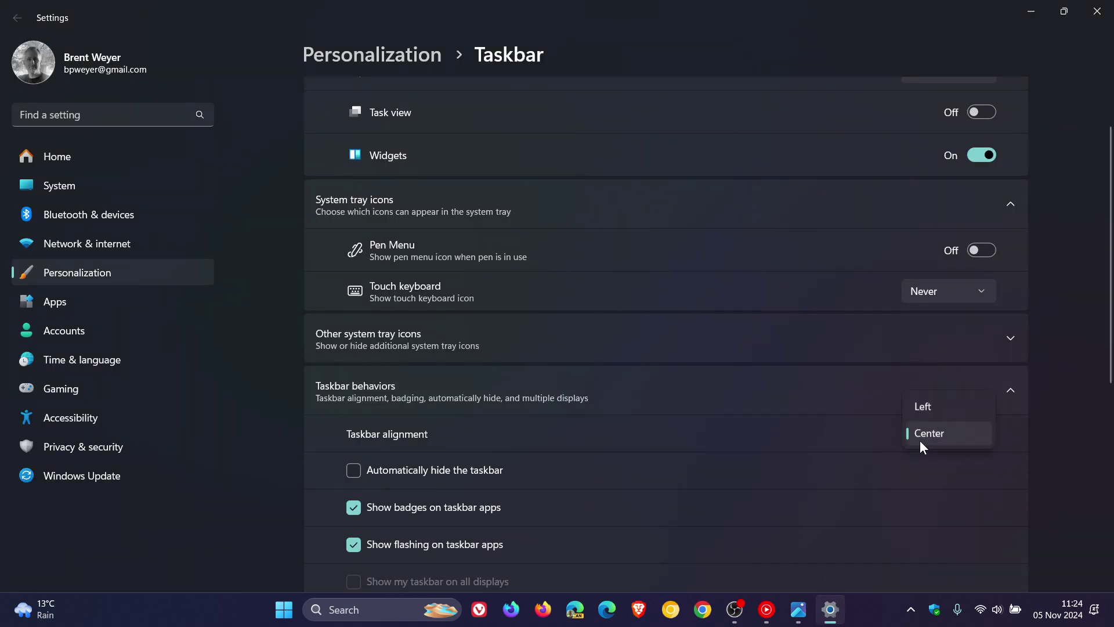
left_click(921, 408)
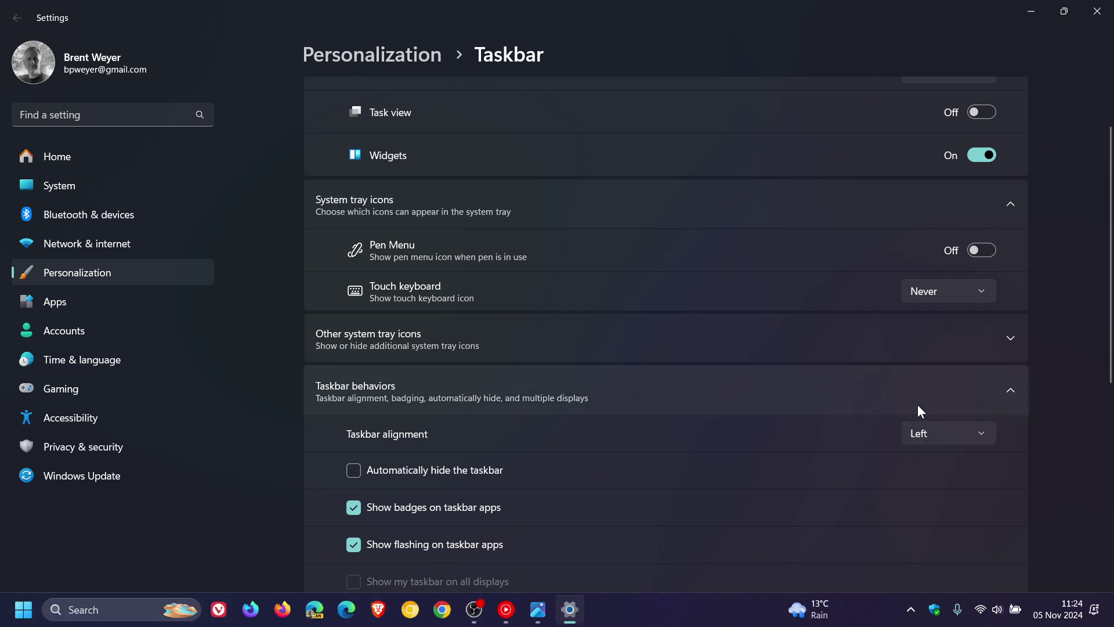
left_click(1027, 13)
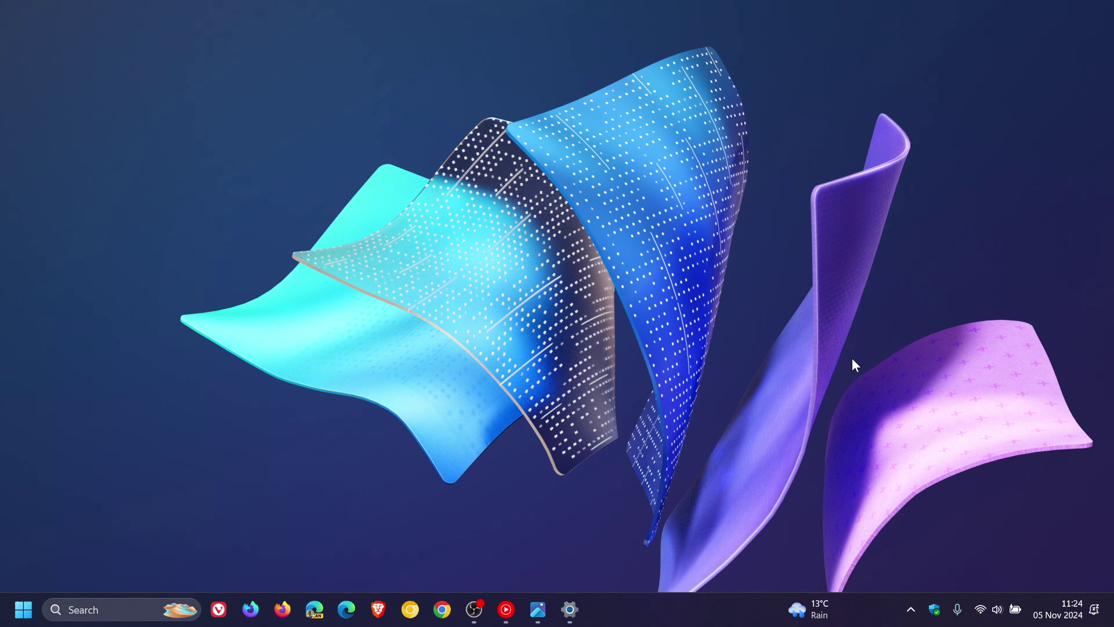
Step: Switch Taskbar alignment back to Center and minimize Settings to show the desktop
left_click(570, 609)
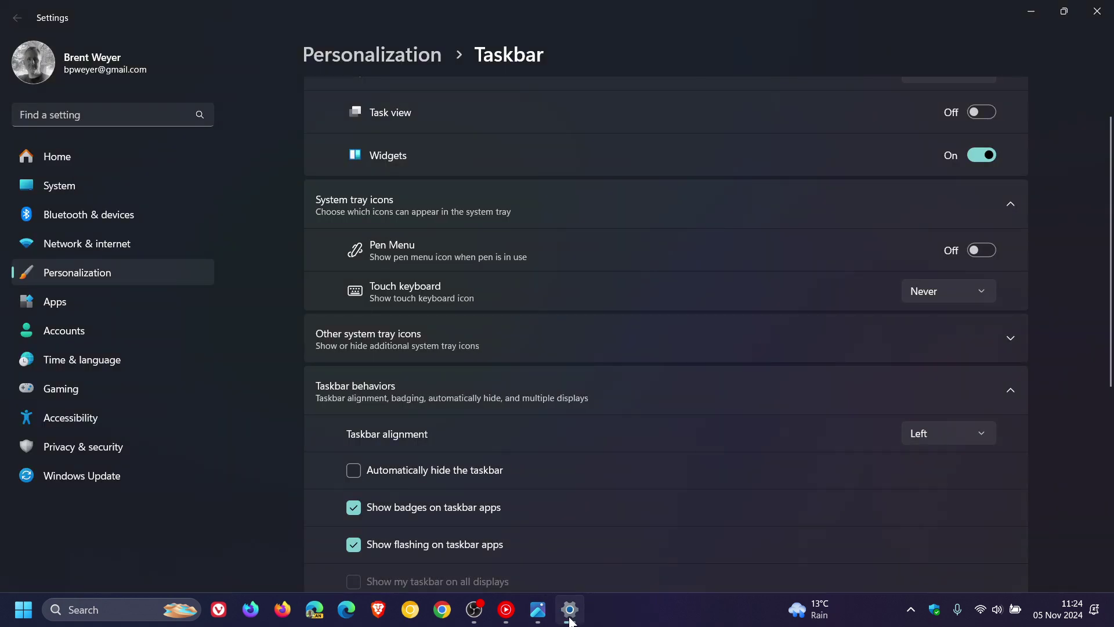
left_click(919, 443)
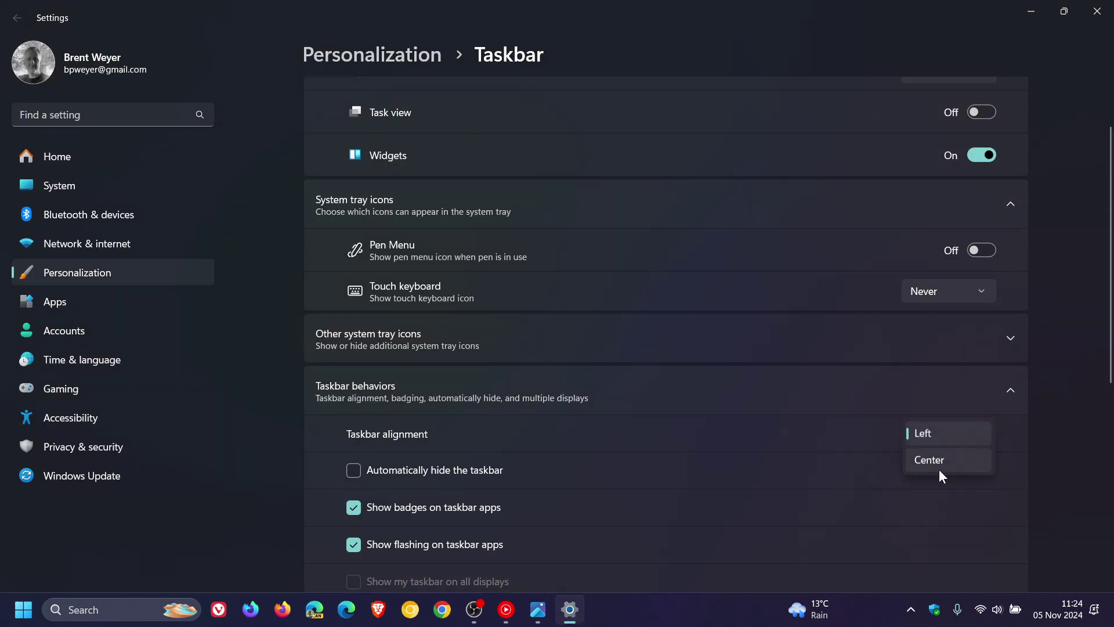
left_click(937, 462)
left_click(1031, 11)
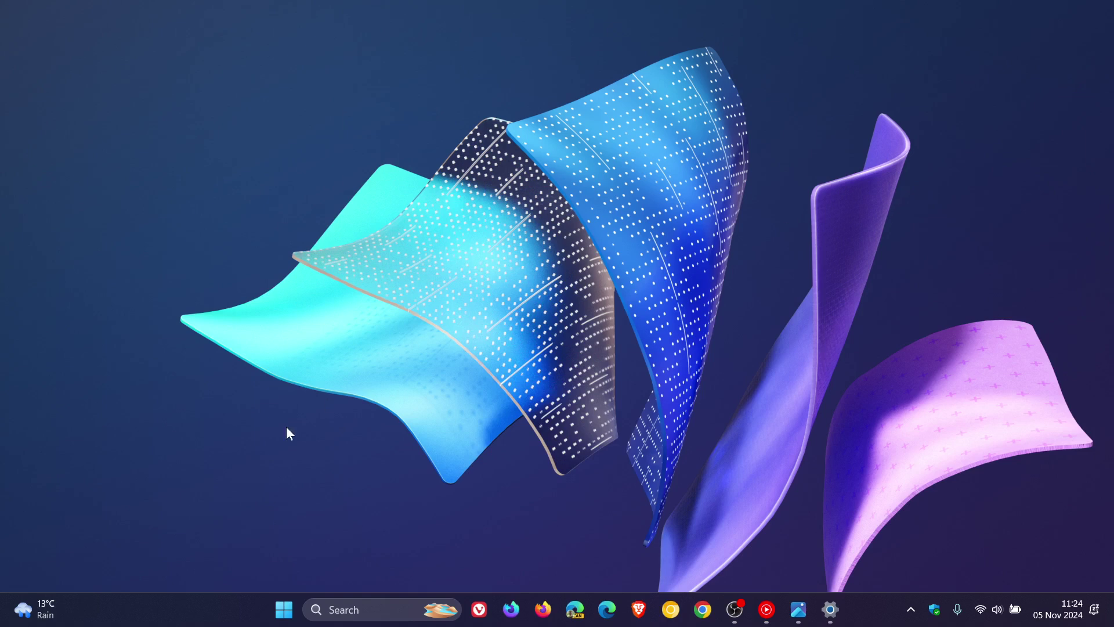
right_click(228, 607)
left_click(282, 554)
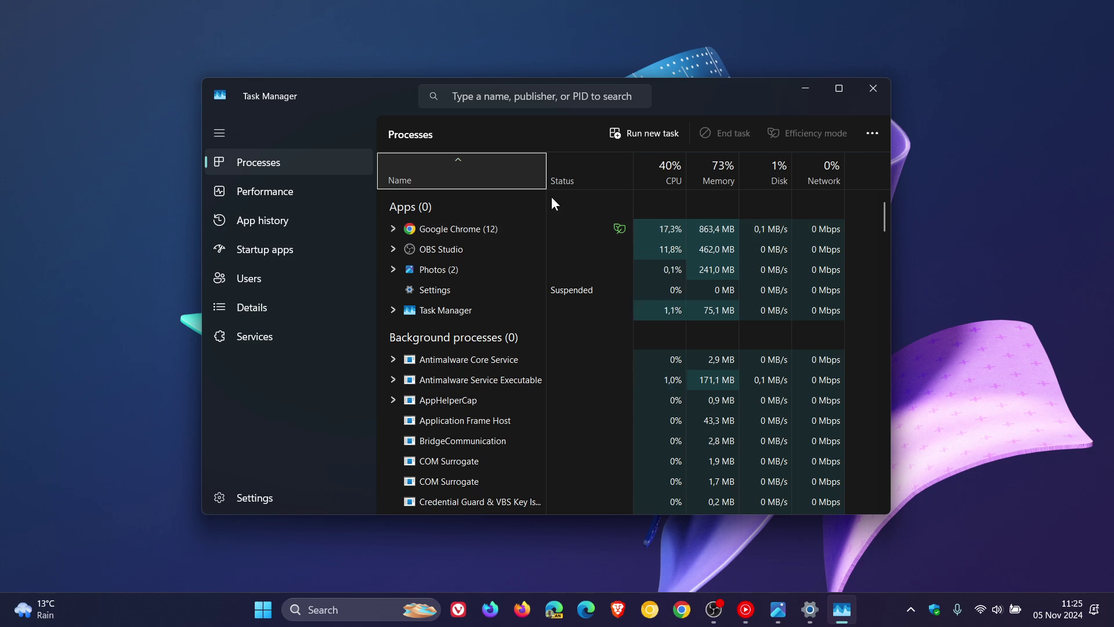
left_click(876, 93)
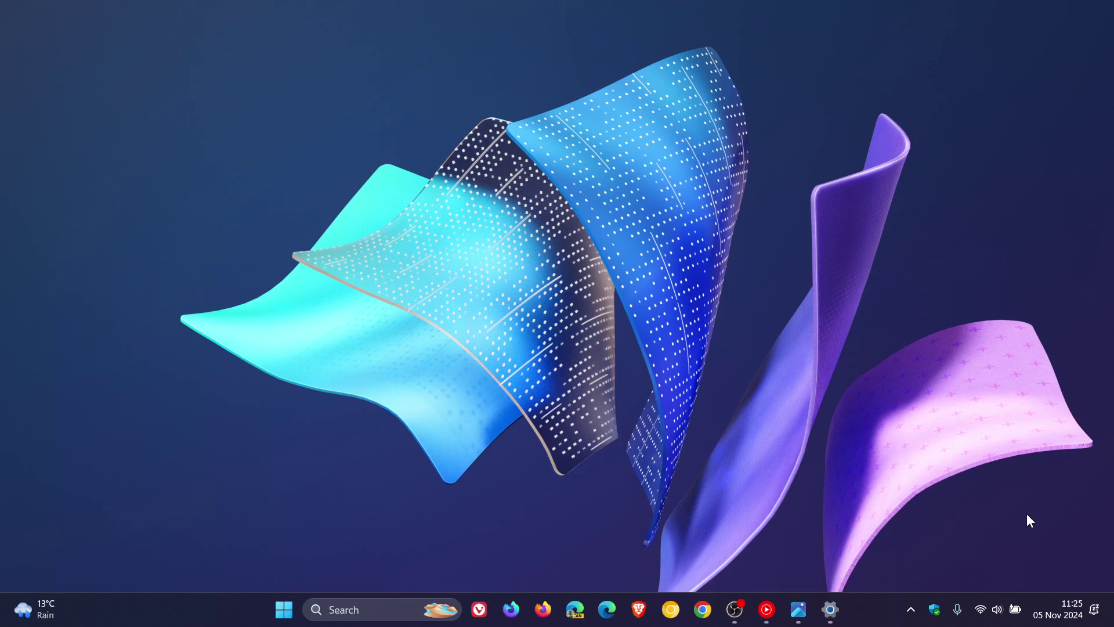
left_click(1050, 613)
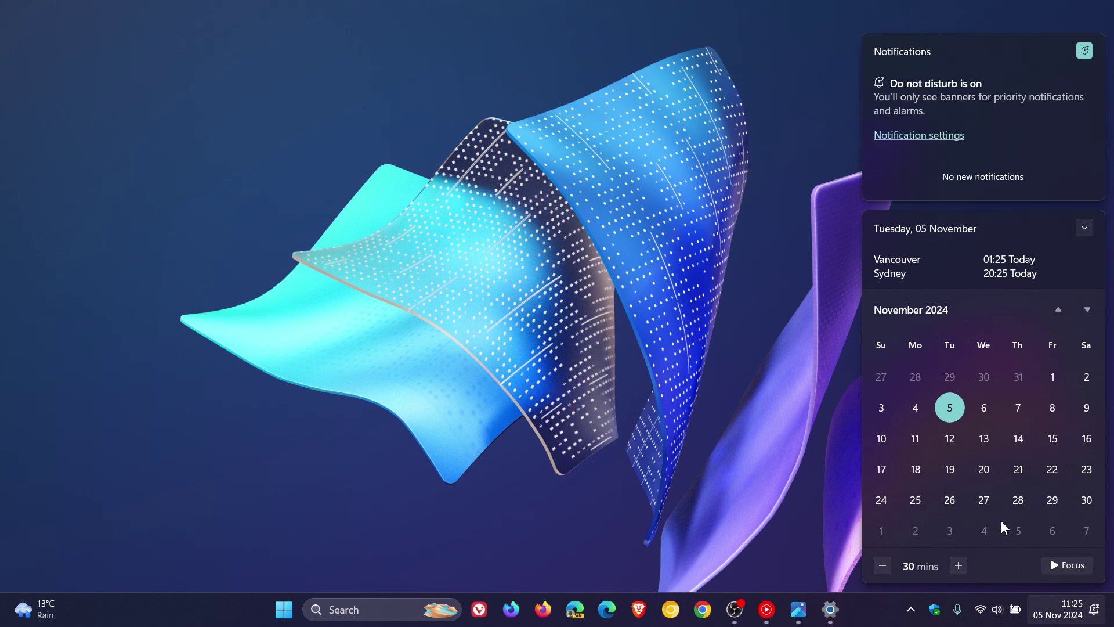
left_click(714, 259)
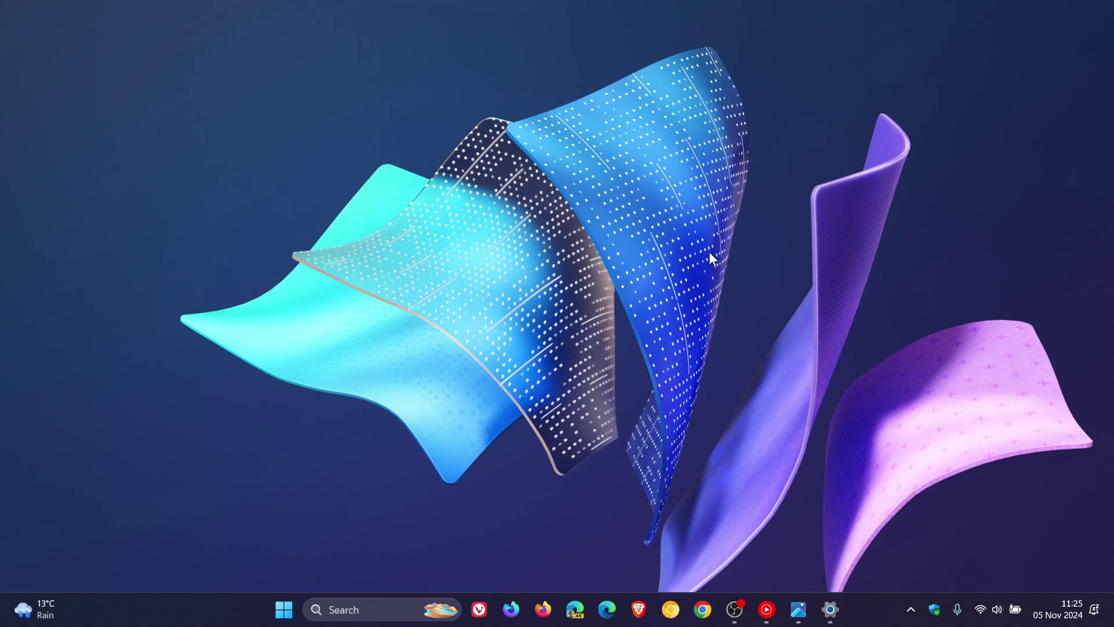